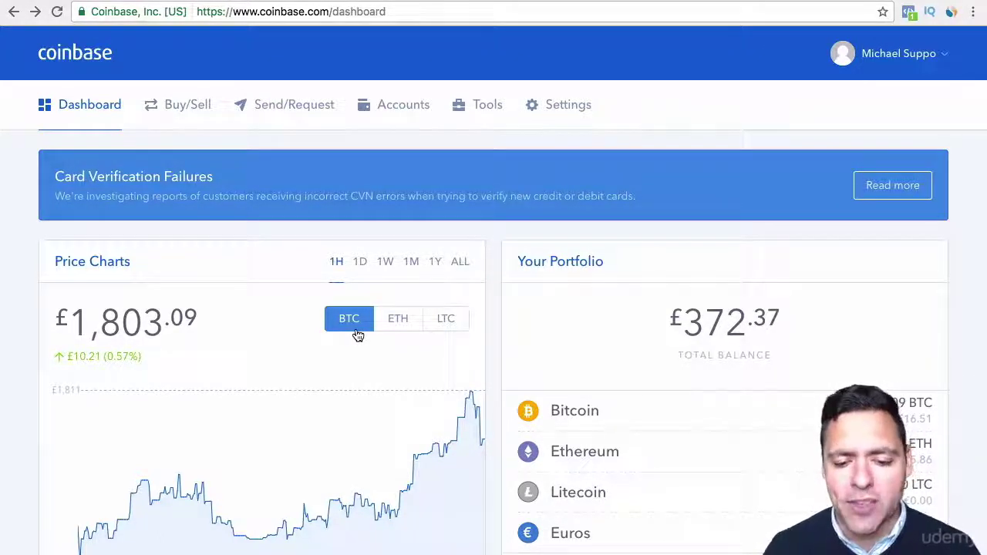
Show the Ethereum and then Litecoin price charts, highlighting Litecoin's price change.
click(399, 329)
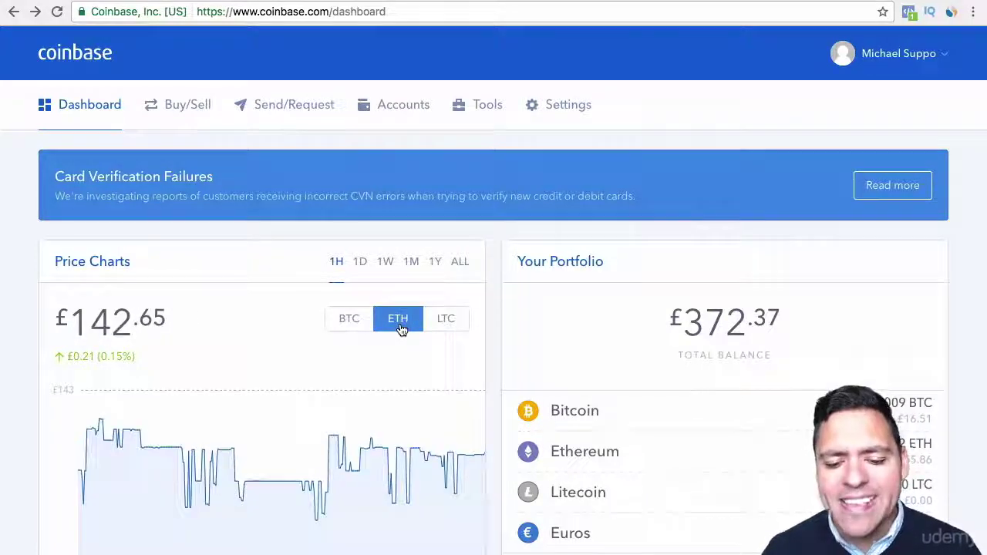
click(456, 321)
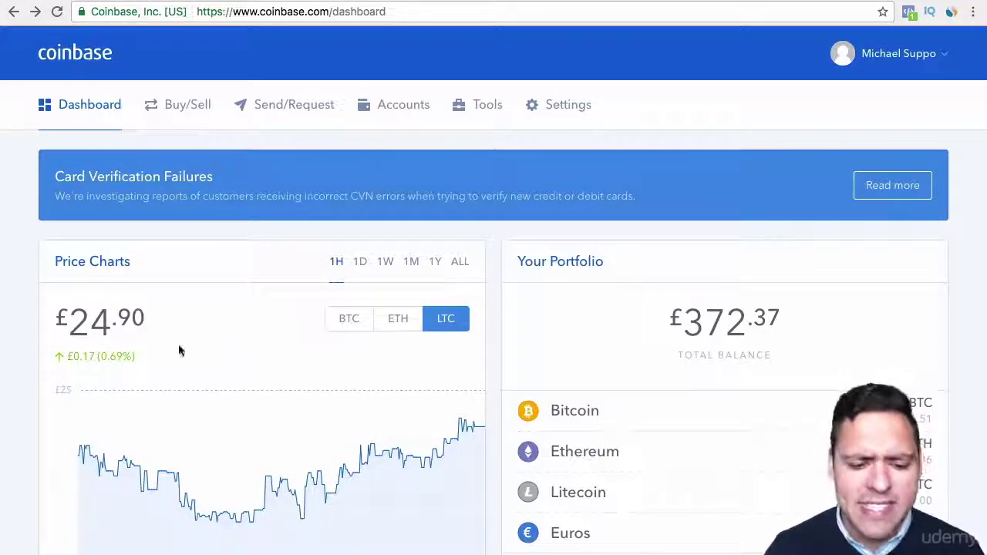
drag(137, 357, 52, 352)
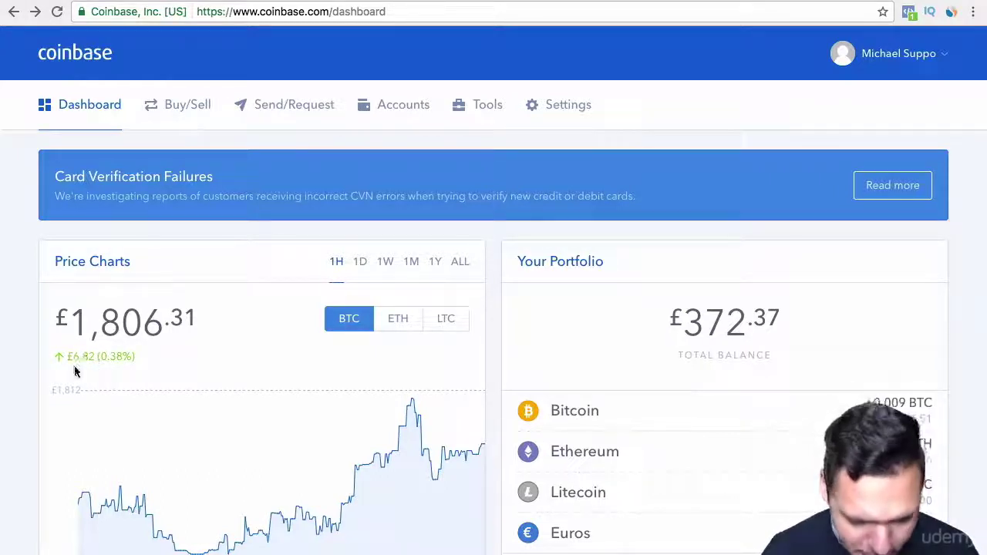
Highlight Bitcoin's price change amount, then switch its chart to the 1D range.
mouse_move(73, 356)
drag(73, 357, 122, 356)
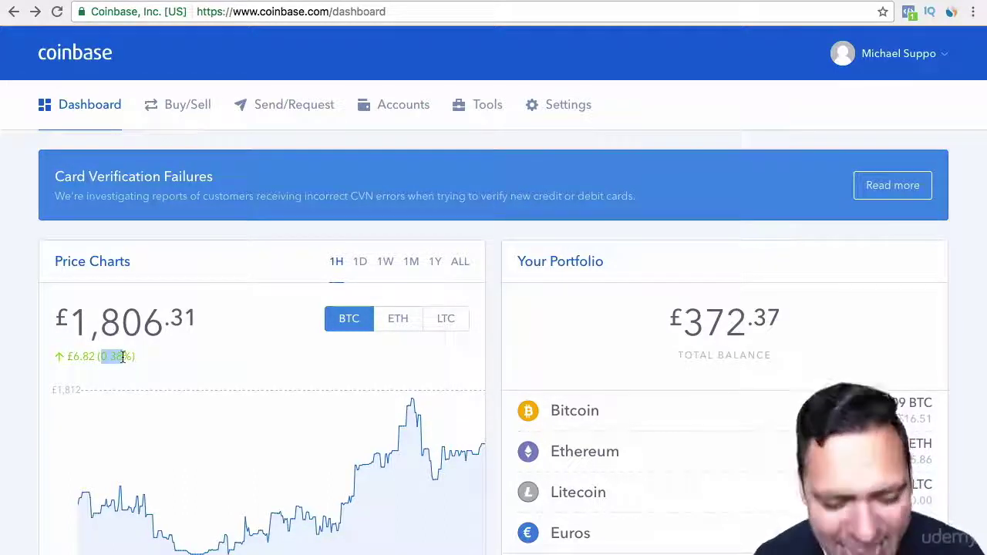
click(167, 353)
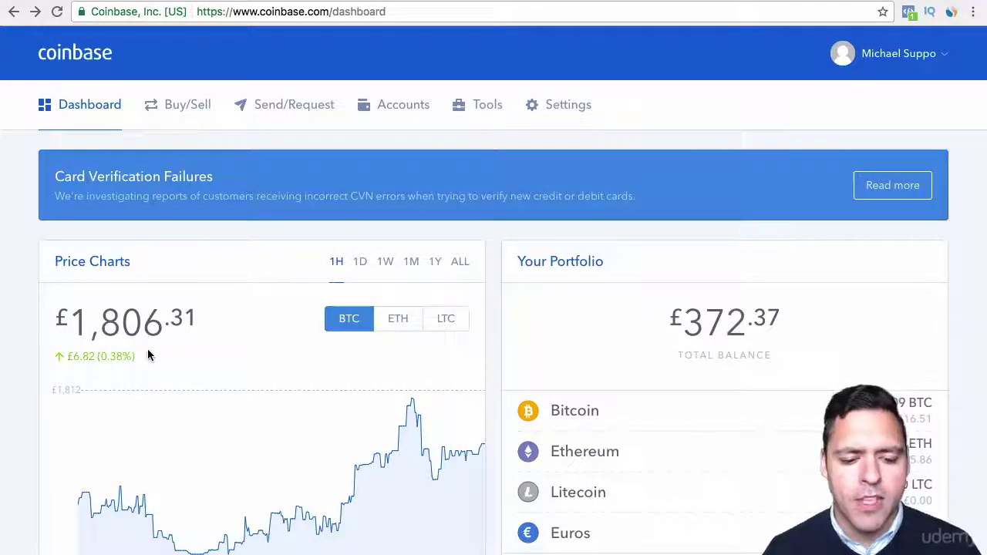
click(361, 264)
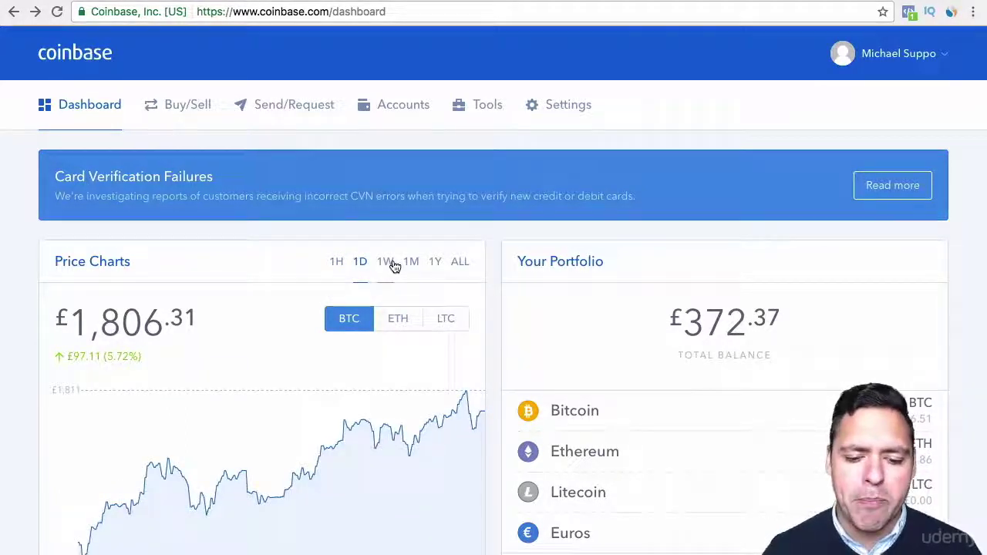
Step the Bitcoin chart through 1W, 1M, 1Y and ALL, then back to 1H.
click(386, 266)
click(412, 264)
click(437, 263)
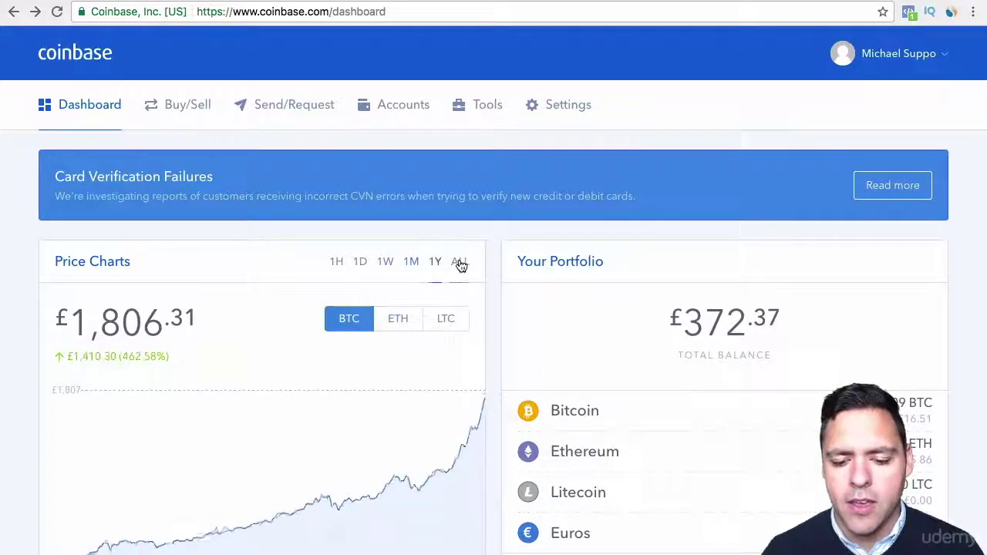
click(459, 263)
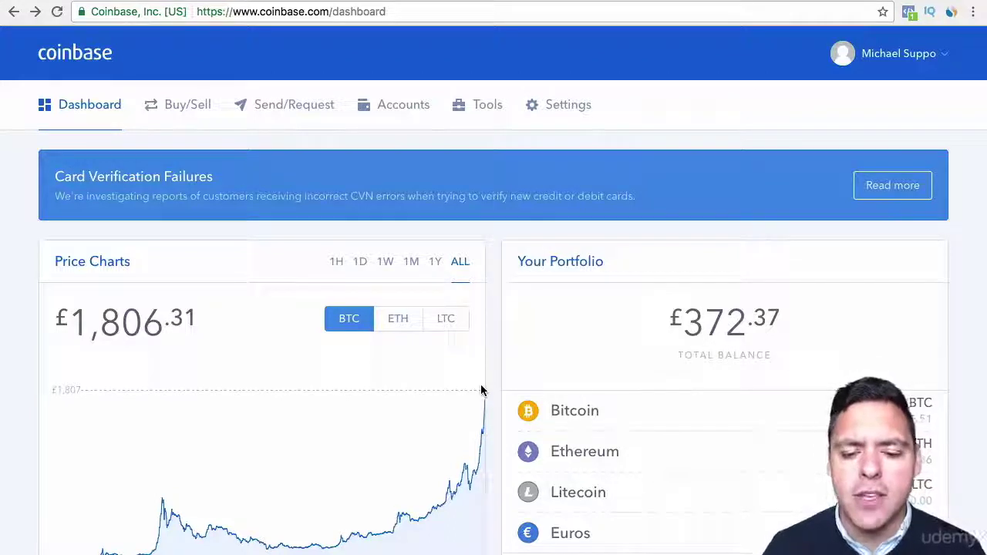
click(337, 262)
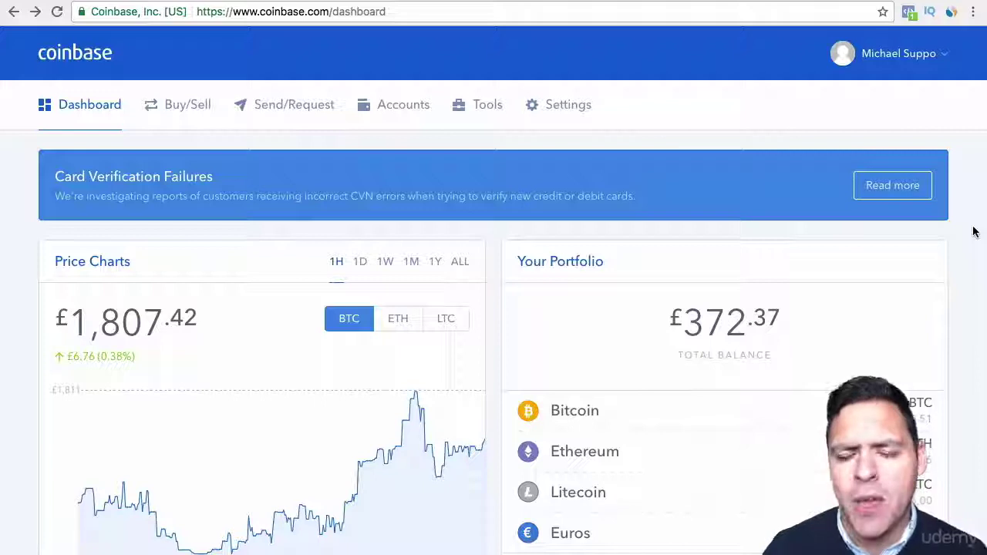
Scroll to Your Portfolio and highlight the £372.37 total, £16.51 BTC, £355.86 ETH and 2.502 ETH.
scroll(974, 231, down, 1)
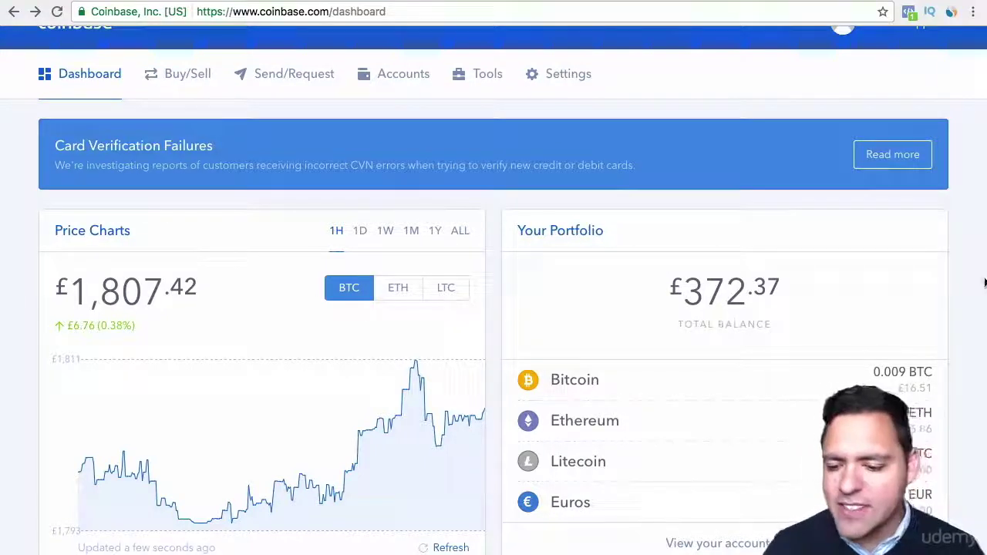
scroll(972, 287, down, 3)
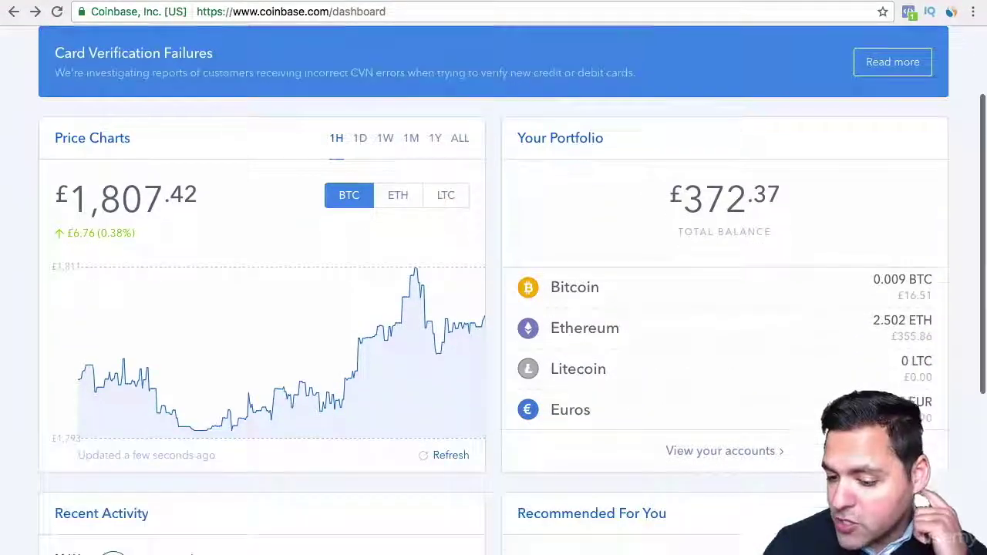
drag(683, 190, 779, 198)
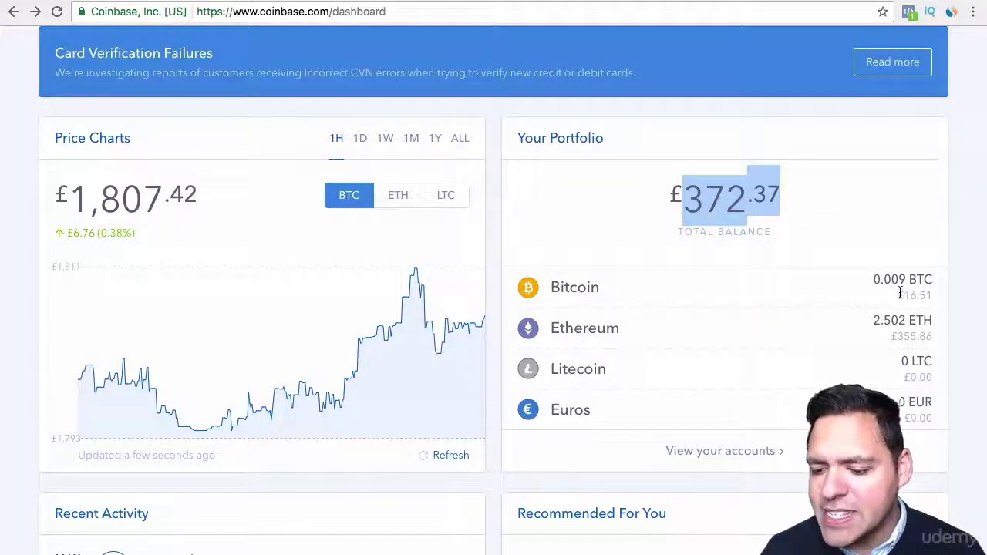
drag(897, 295, 937, 294)
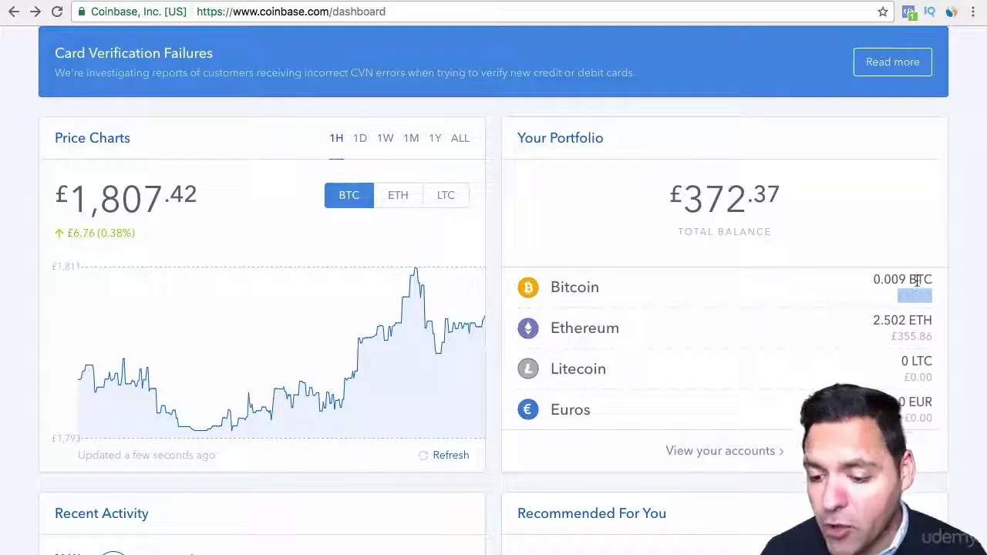
drag(893, 338, 934, 337)
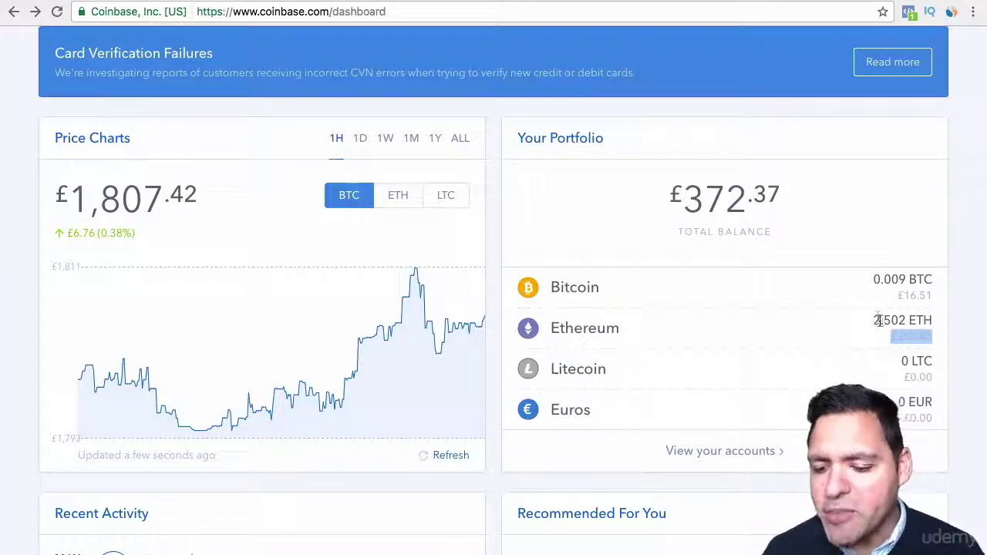
drag(874, 319, 930, 320)
click(959, 314)
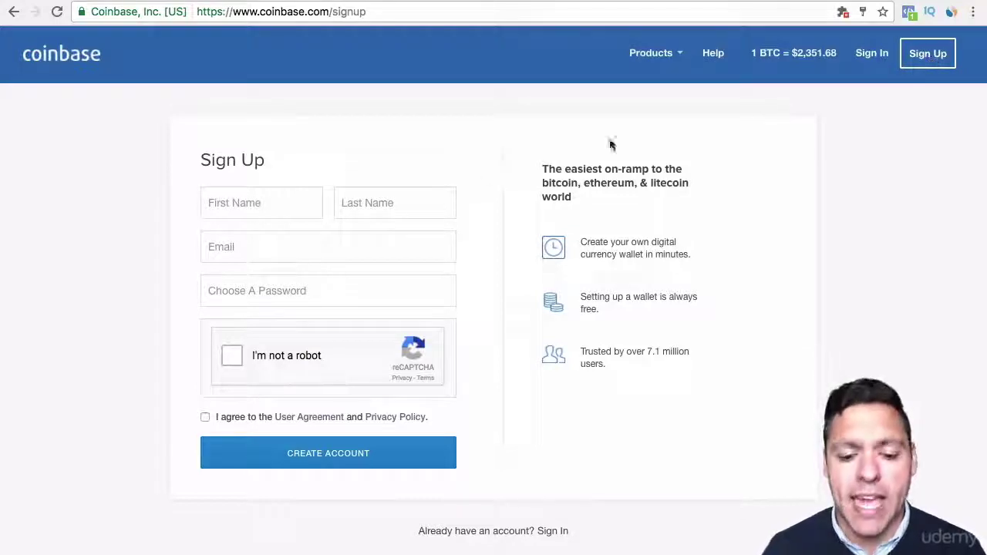
Enter the first name, last name and e-mail address in the sign-up form.
click(278, 210)
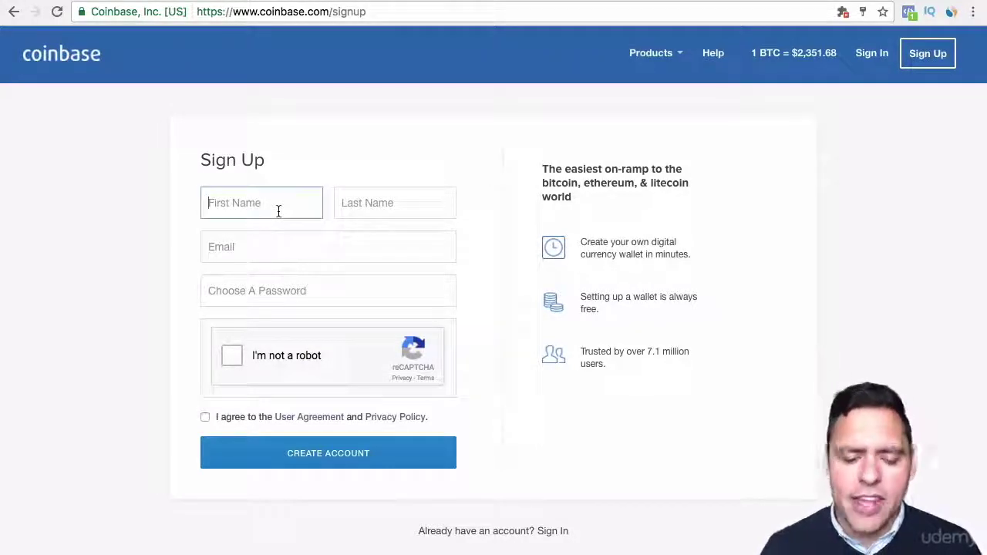
key(Tab)
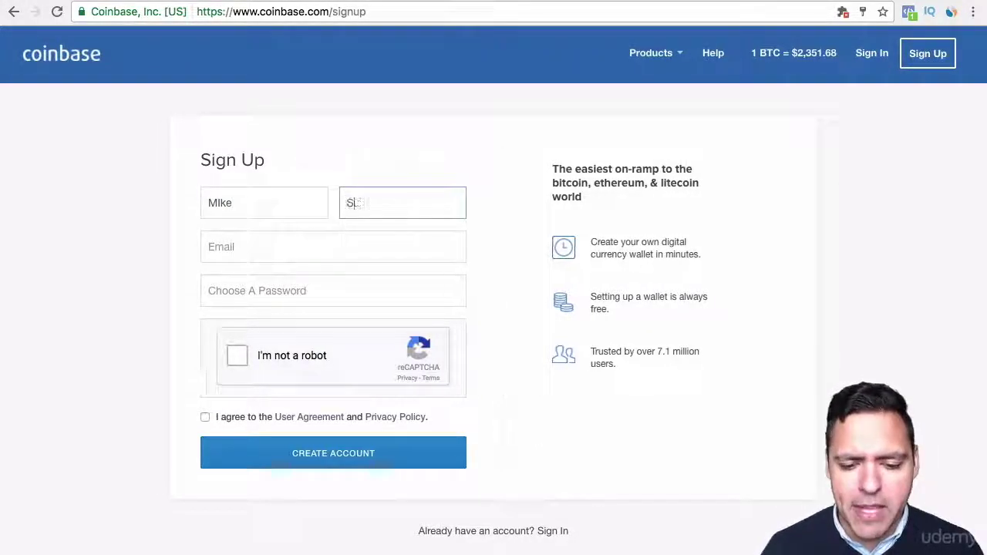
click(247, 240)
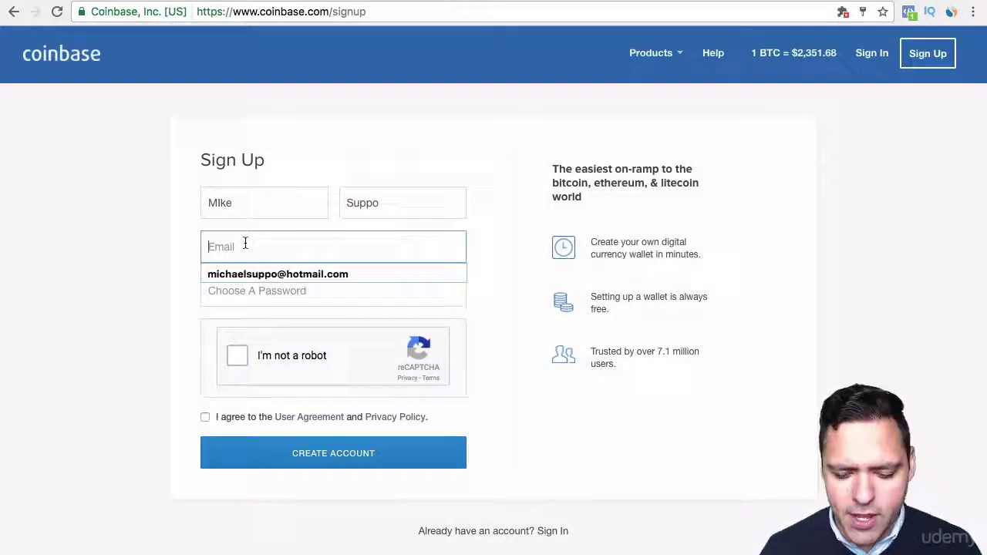
Set a password, pass reCAPTCHA, accept the user agreement and create the account.
click(237, 290)
text(********)
click(237, 379)
click(206, 440)
click(257, 477)
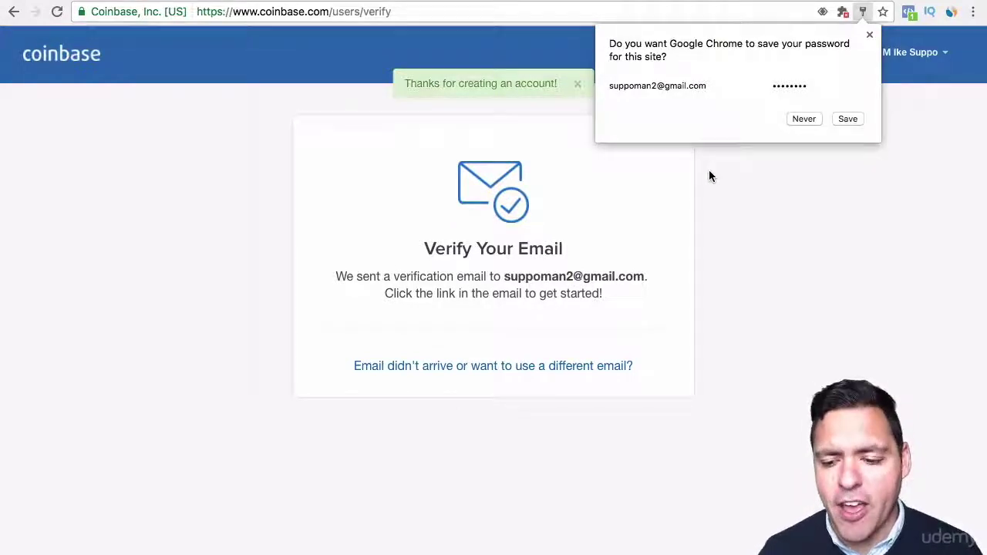
Decline Chrome's offer to save the Coinbase password.
click(802, 119)
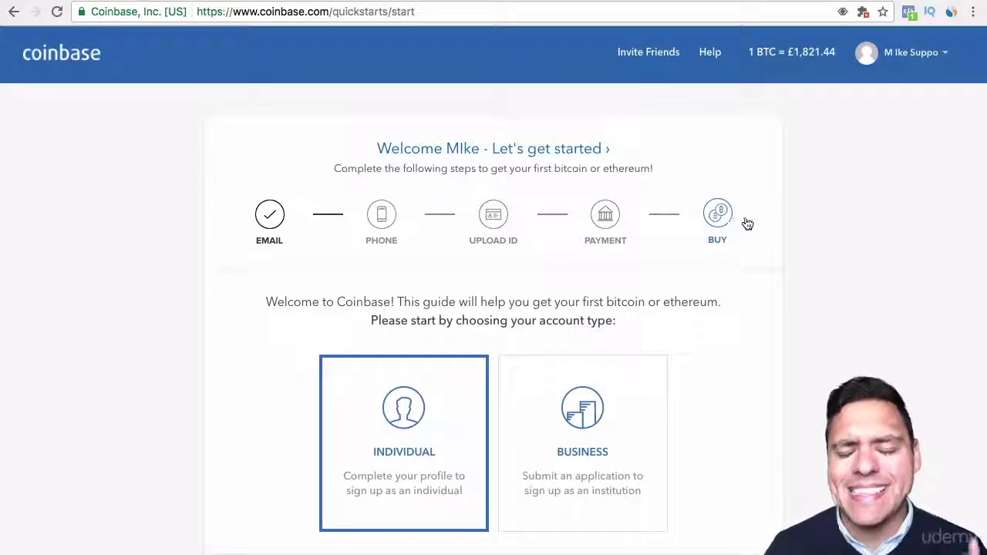
Keep Individual selected and continue to the phone-number step.
scroll(805, 228, down, 2)
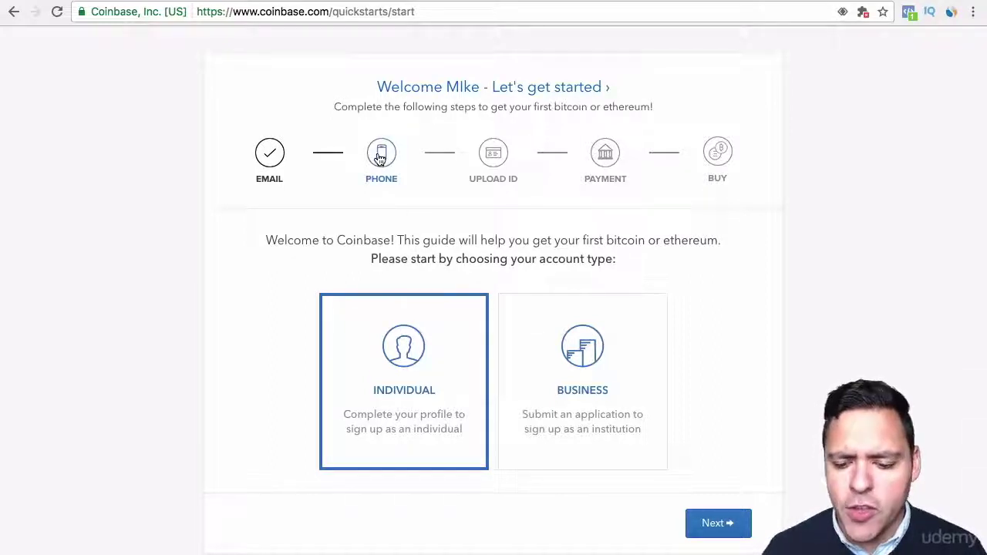
click(727, 525)
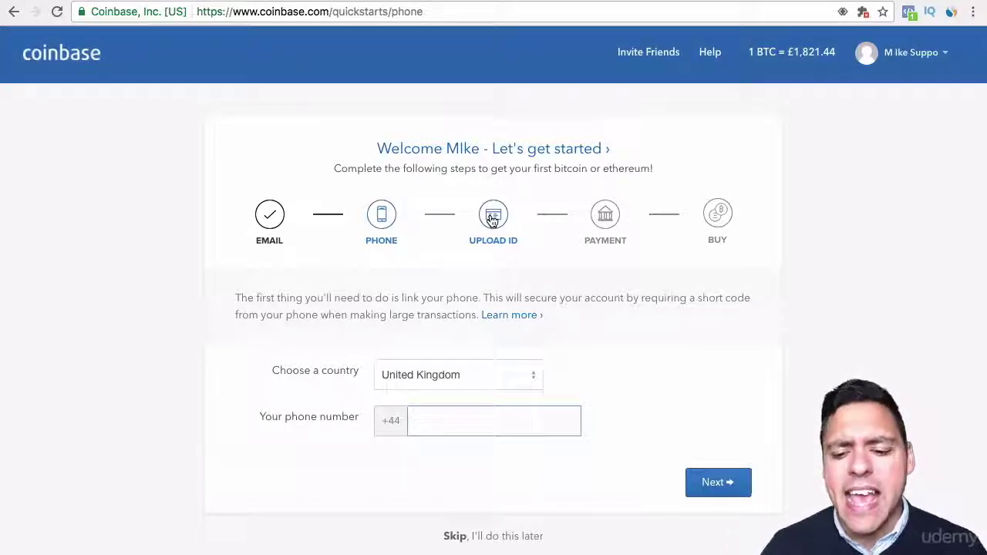
Jump ahead to the Payment step of the account setup.
click(603, 220)
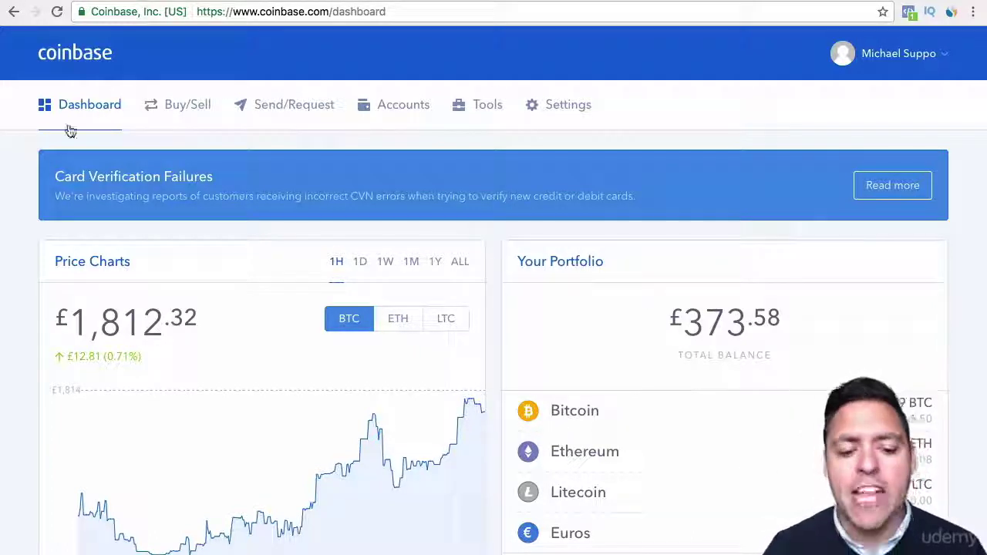
Go to the Buy/Sell page with Bitcoin selected.
click(183, 108)
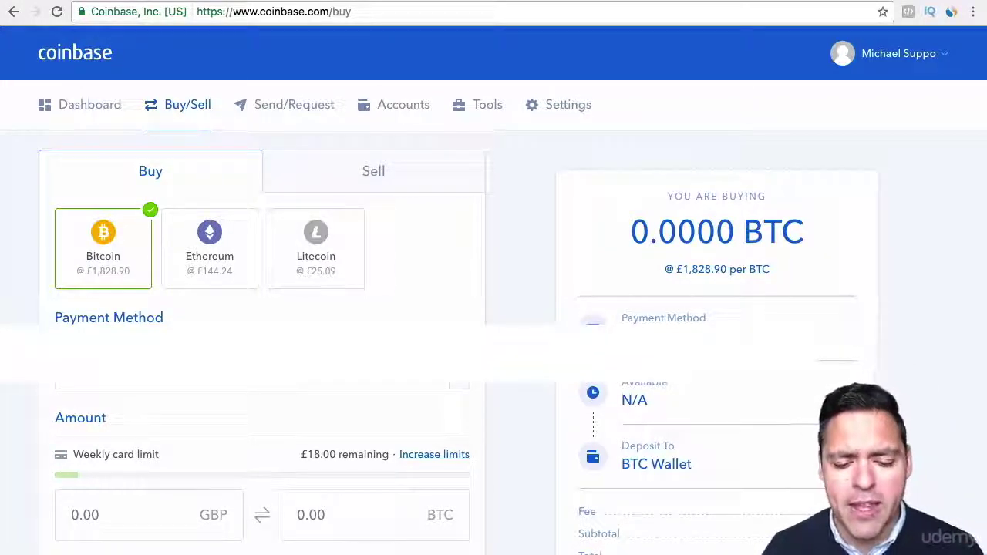
Review the weekly card limit and limit-increase options, then return to the Buy form.
drag(158, 455, 74, 454)
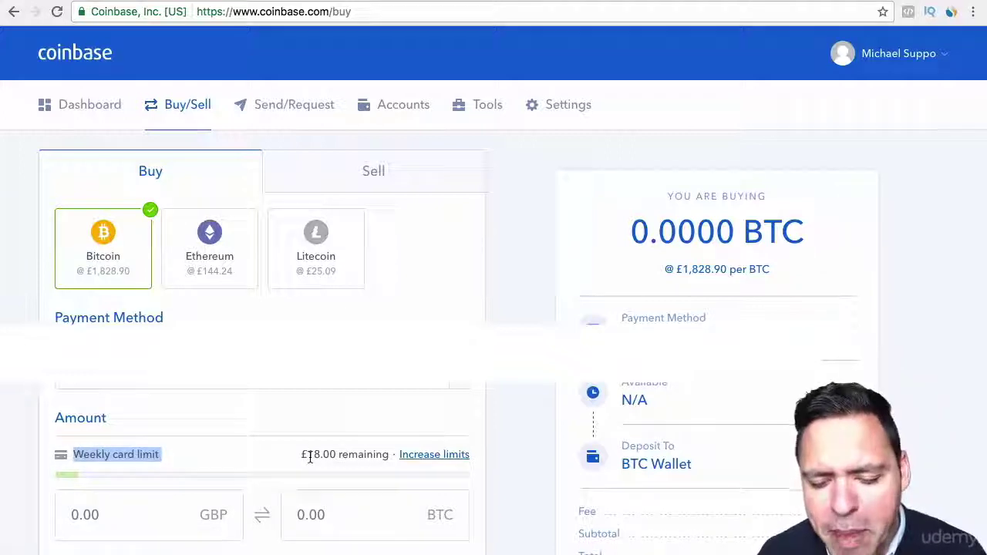
click(429, 459)
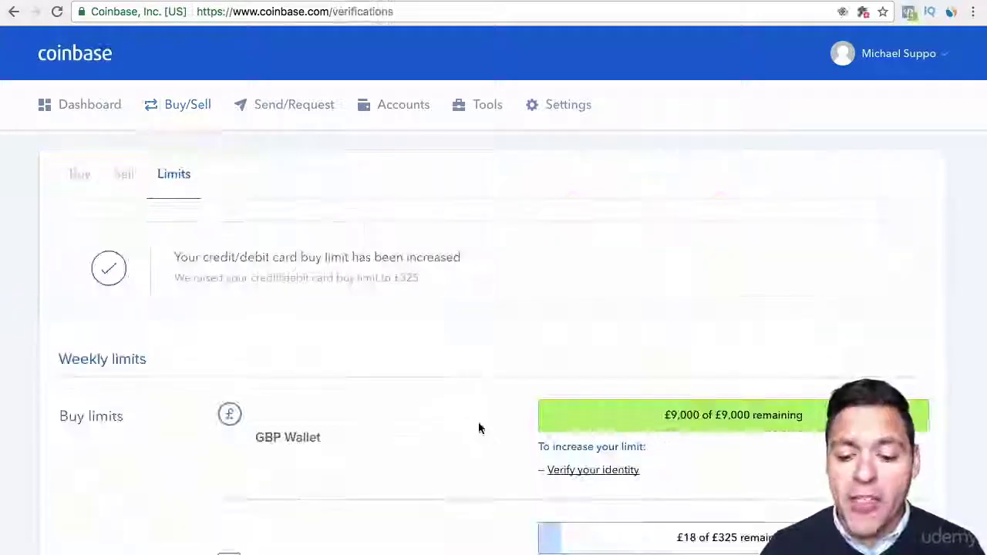
click(577, 478)
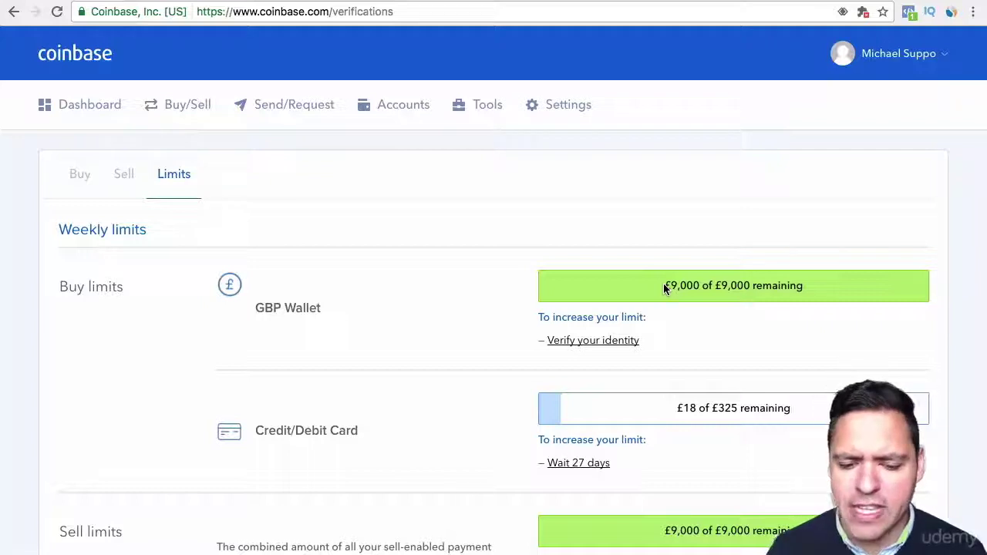
drag(665, 287, 803, 287)
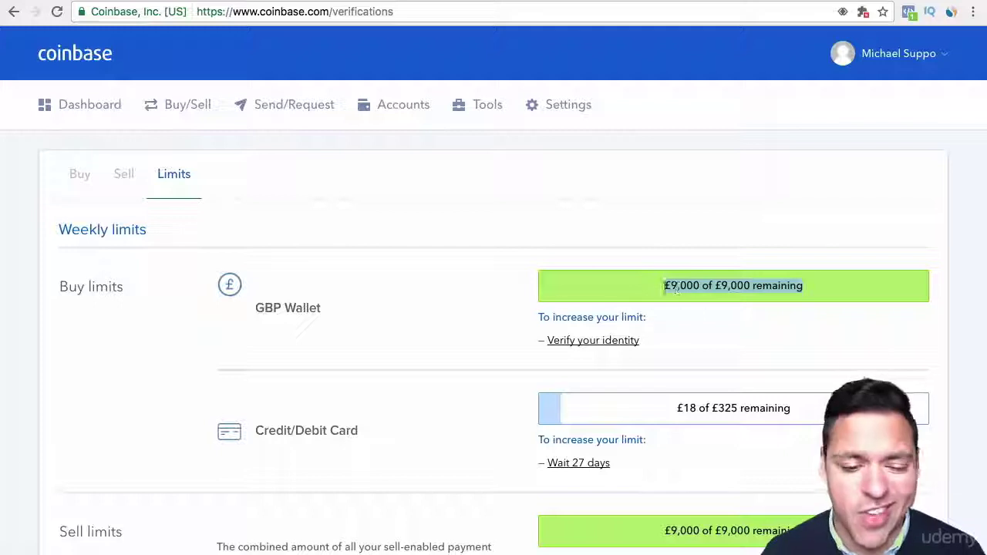
click(84, 175)
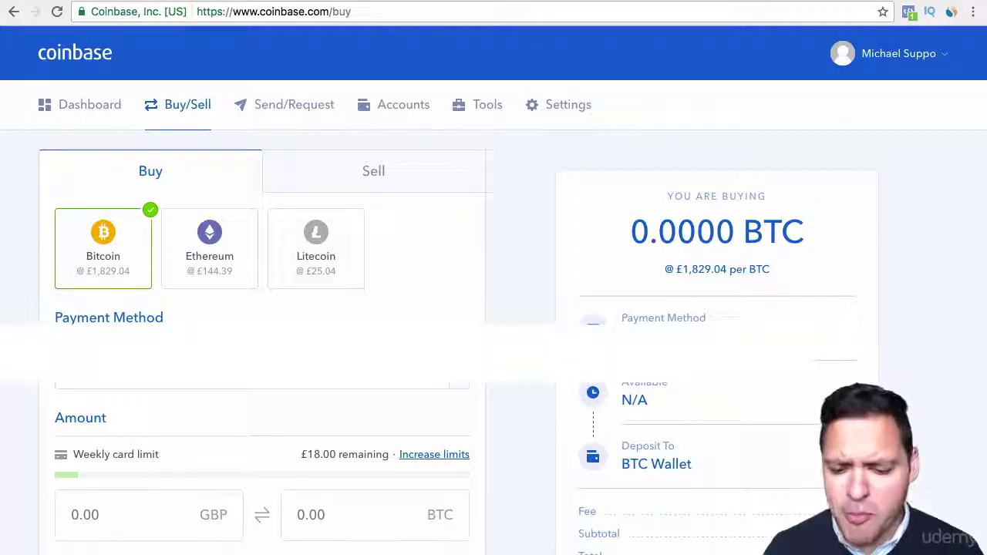
scroll(517, 331, down, 2)
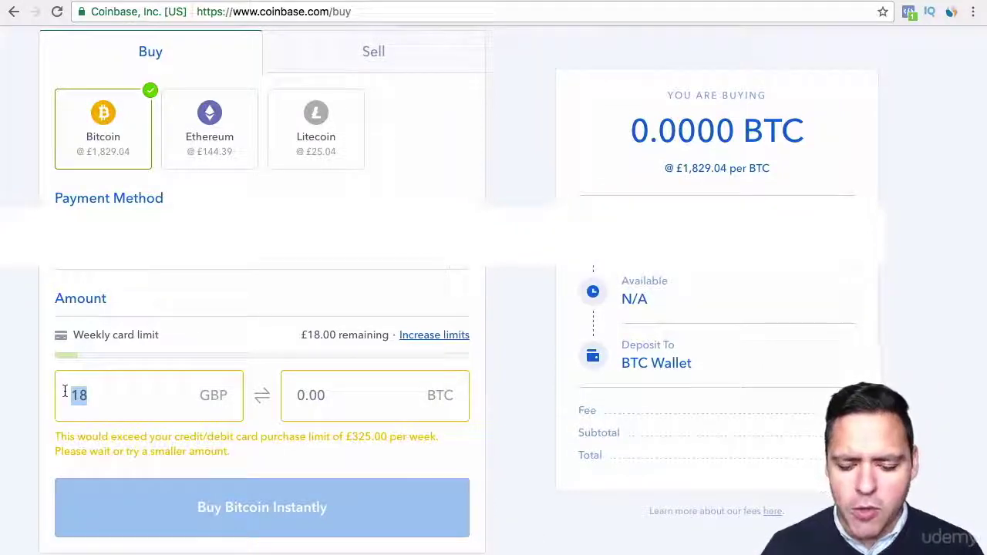
text(15)
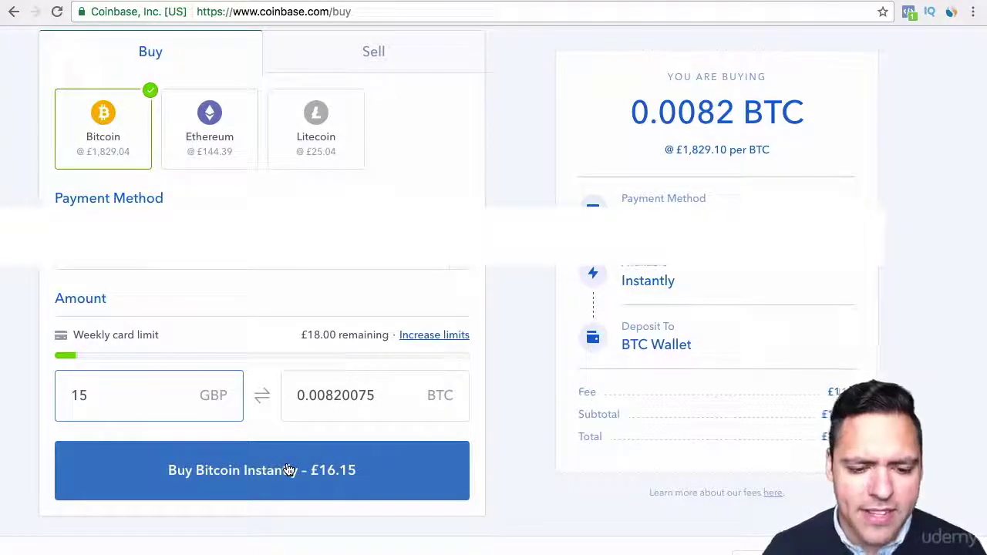
click(224, 147)
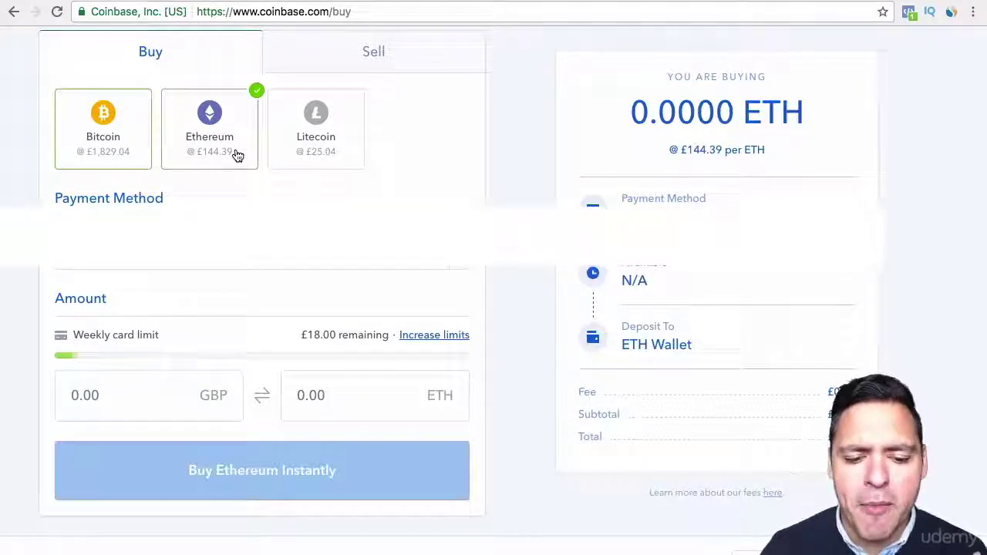
click(157, 394)
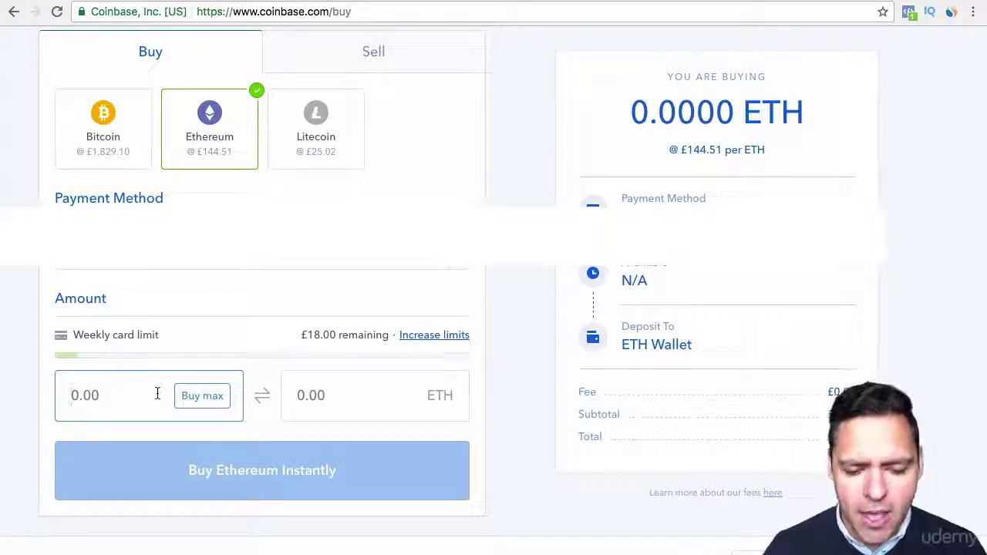
text(15)
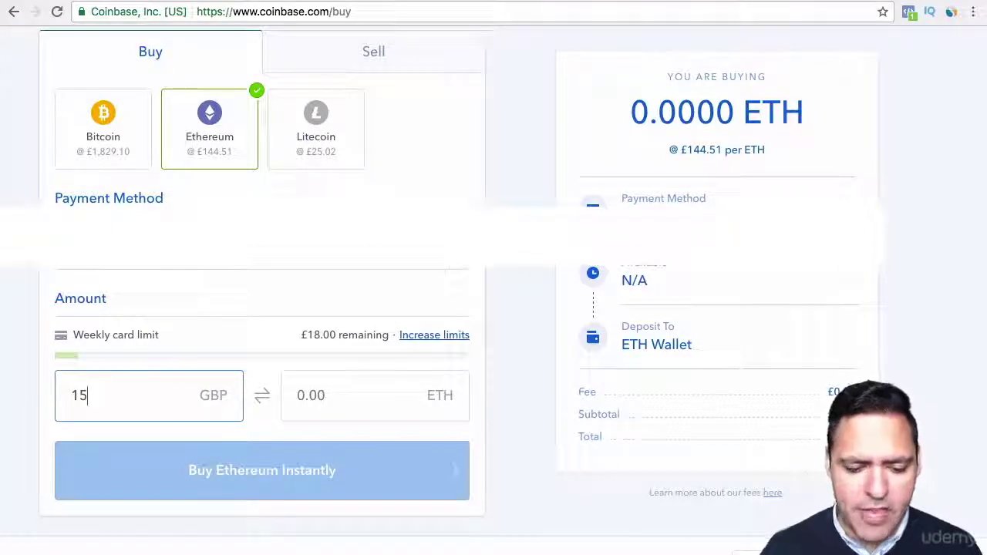
click(525, 324)
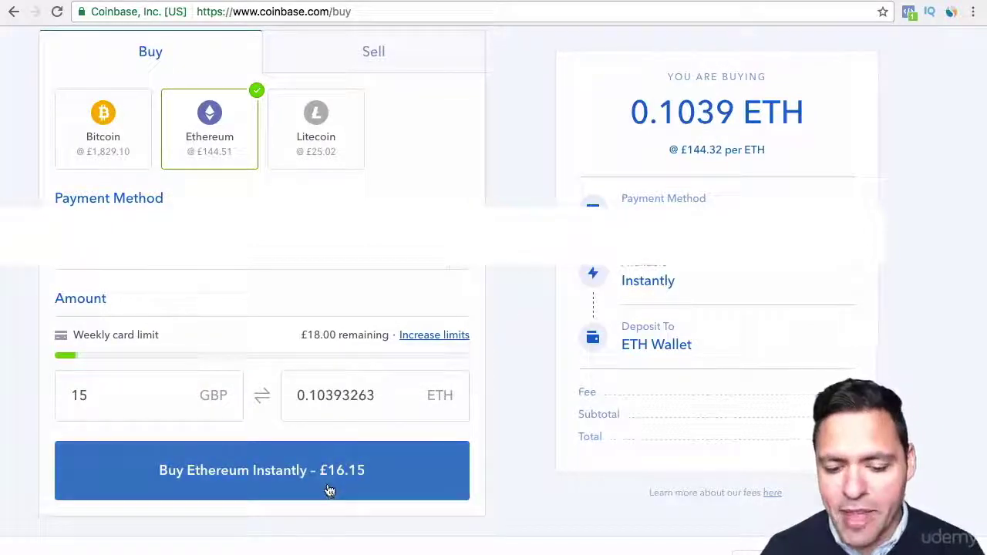
click(312, 135)
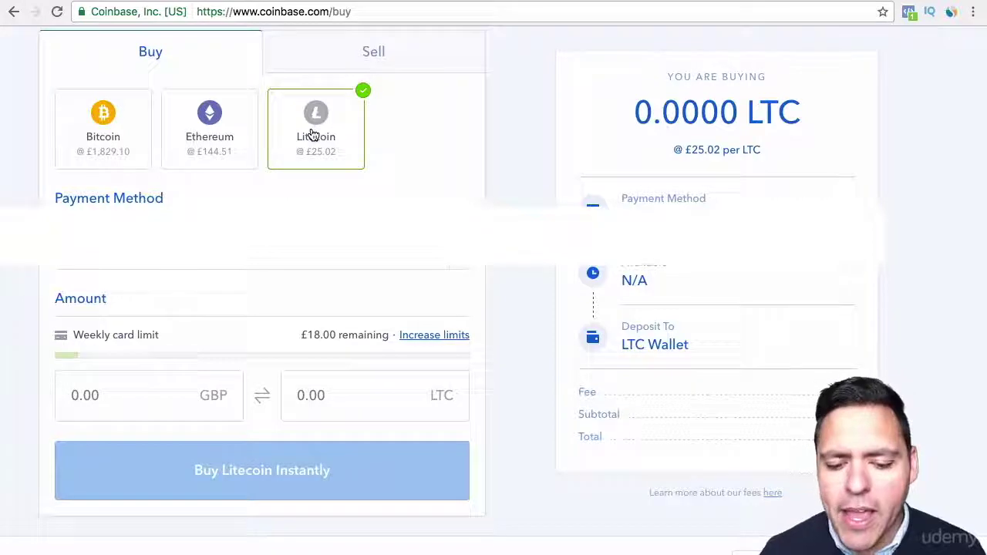
click(168, 407)
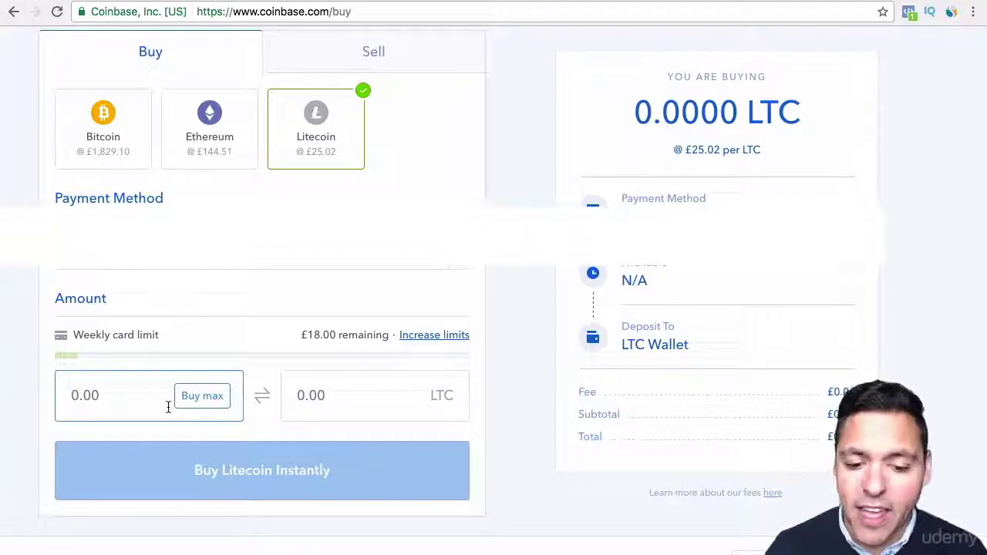
text(15)
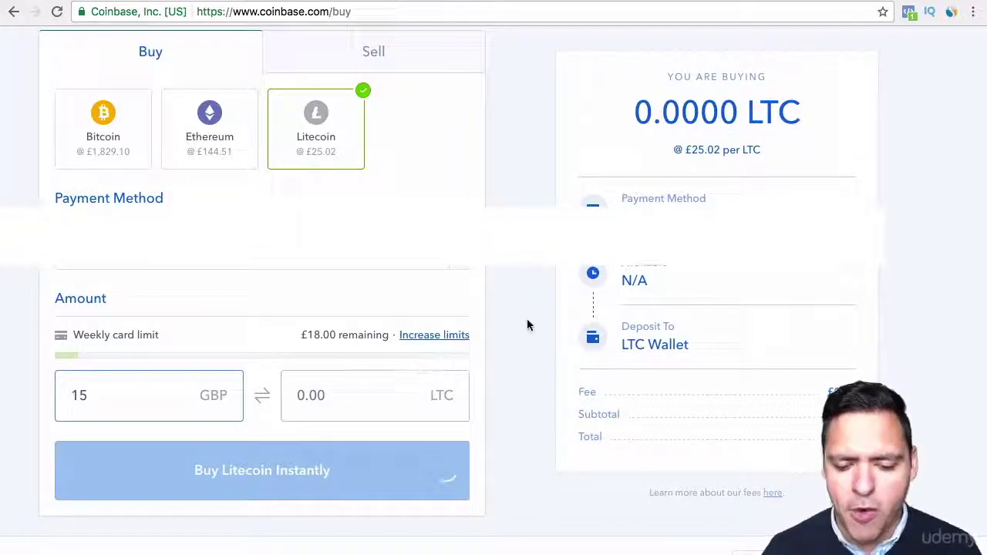
click(527, 318)
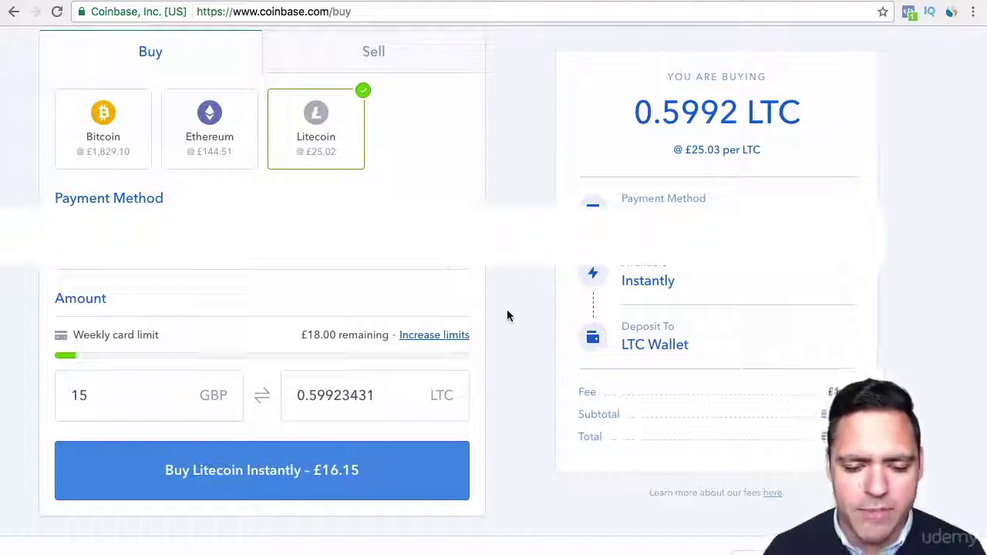
click(137, 159)
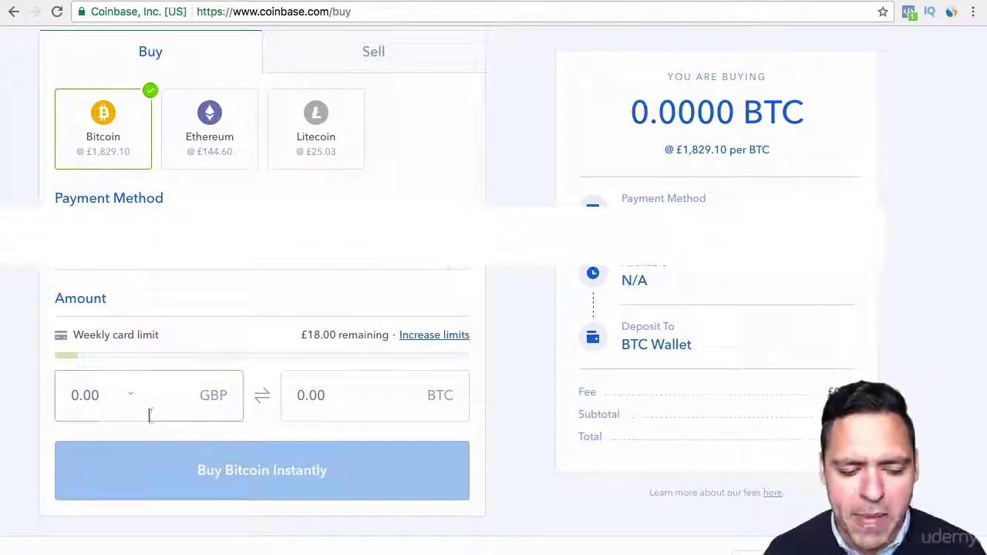
Enter £16 of Bitcoin and proceed to buy it for £17.15 including fees.
click(130, 399)
text(16)
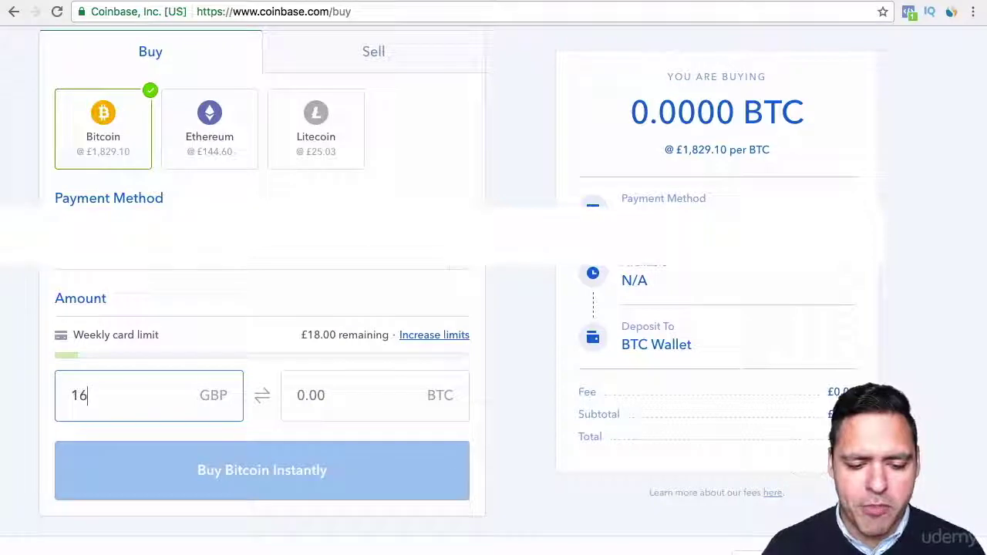
click(509, 369)
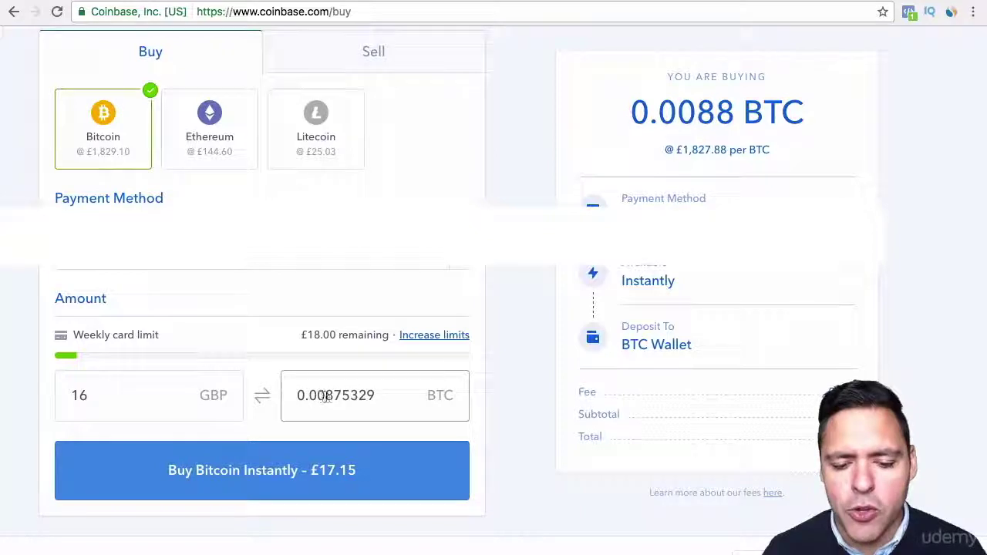
click(318, 468)
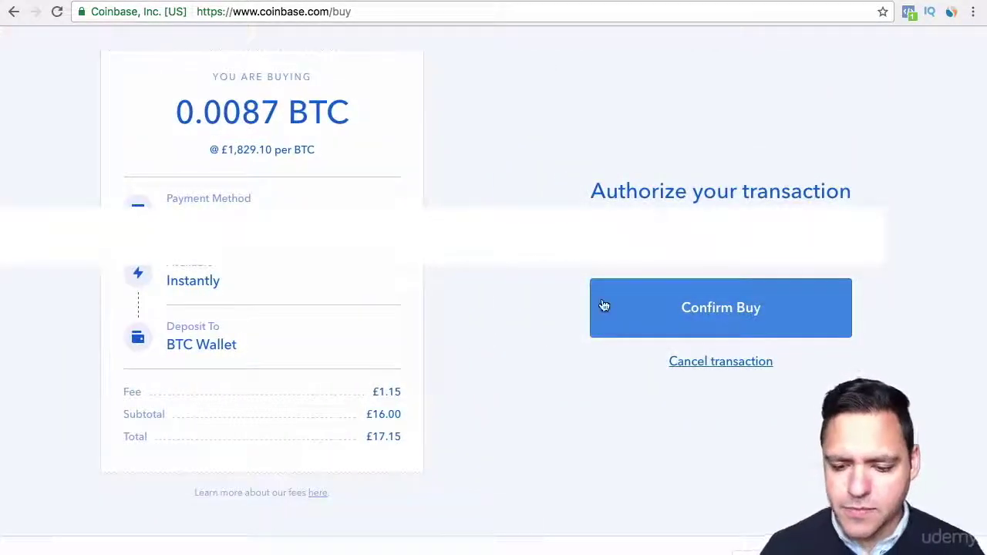
Confirm the £16 Bitcoin purchase, review its processing message, then go to Send Funds.
click(669, 306)
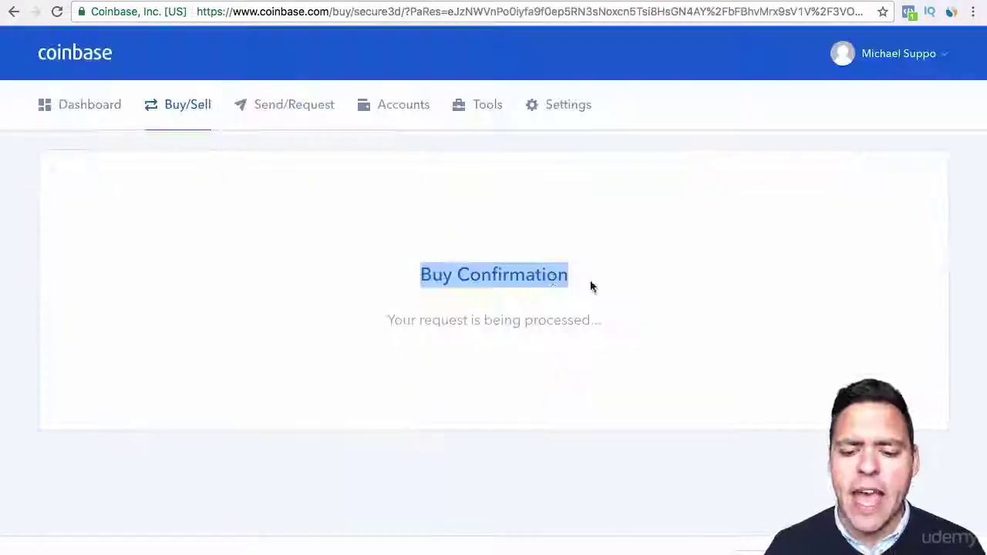
drag(566, 274, 420, 274)
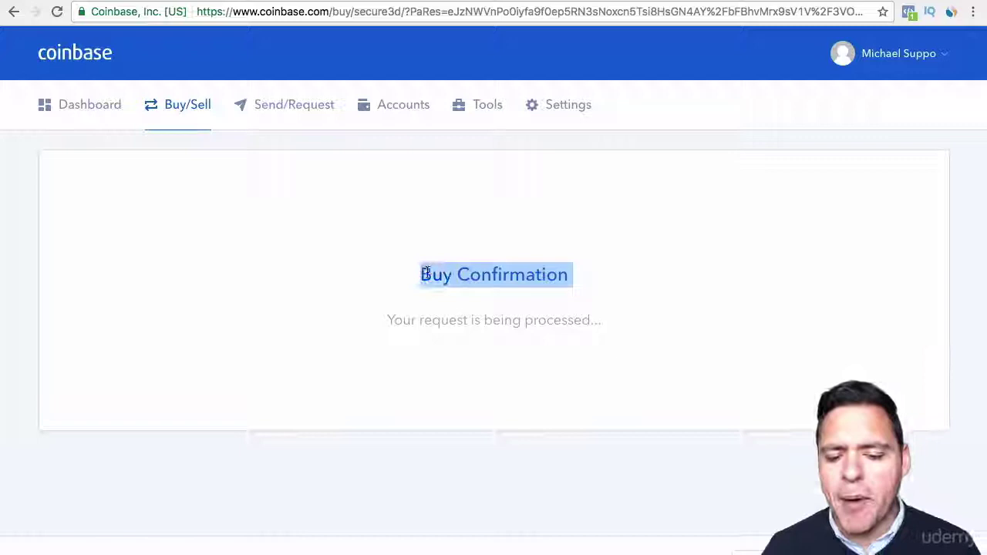
drag(391, 319, 623, 316)
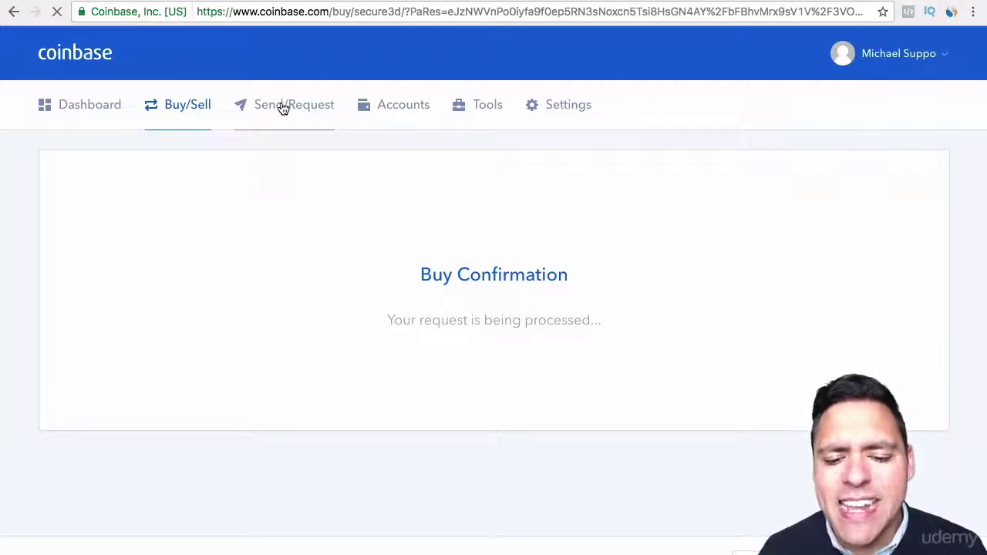
click(283, 108)
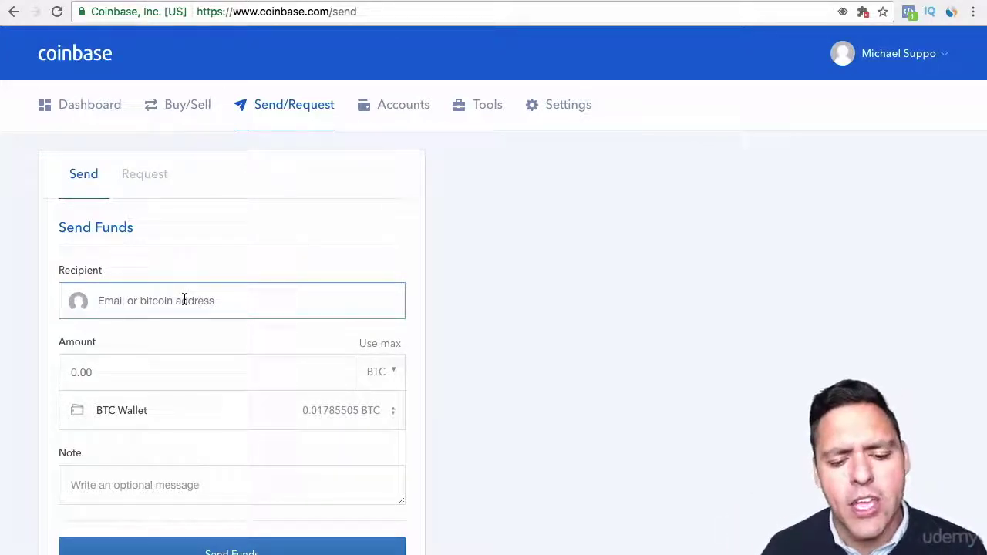
Check the sending wallets, keep BTC Wallet as source, and switch to Request Funds.
click(175, 414)
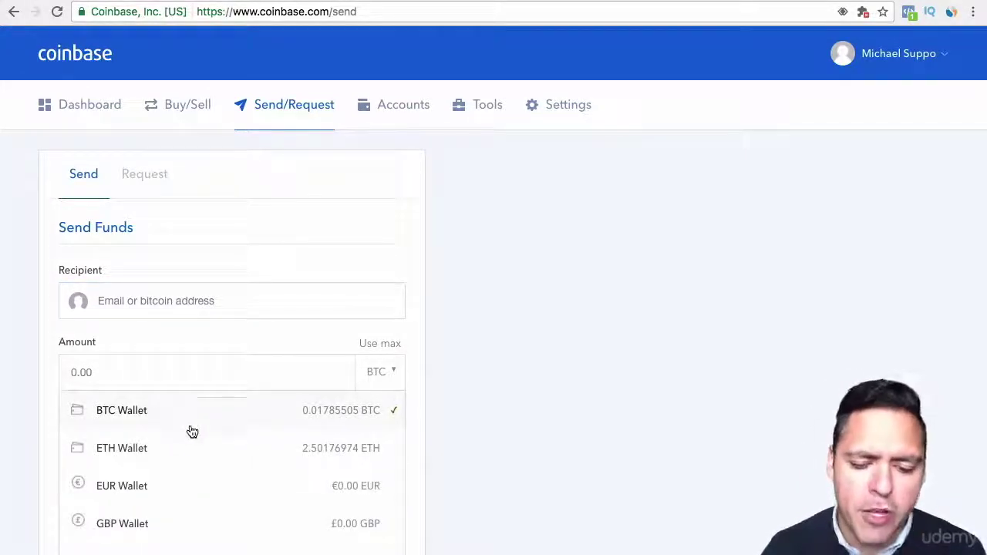
click(460, 397)
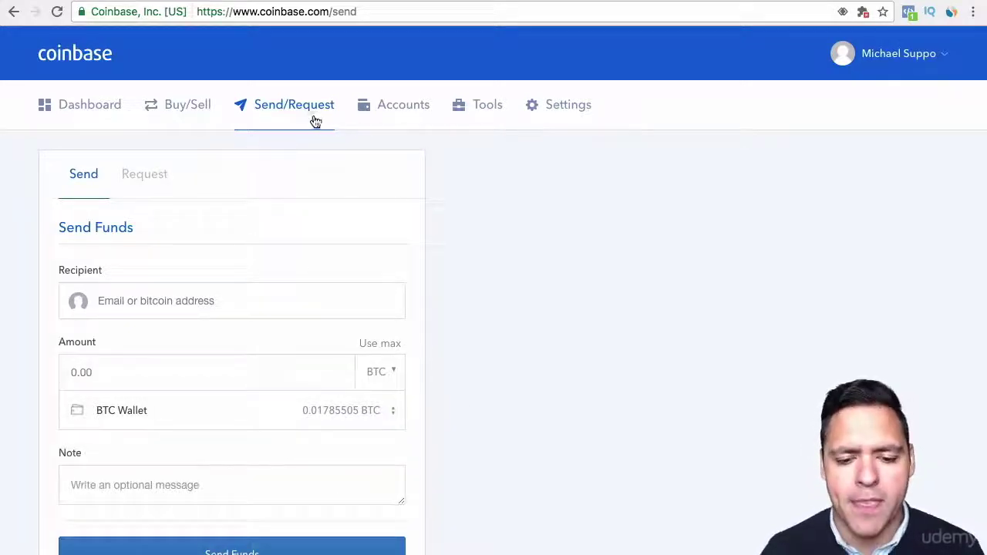
click(148, 176)
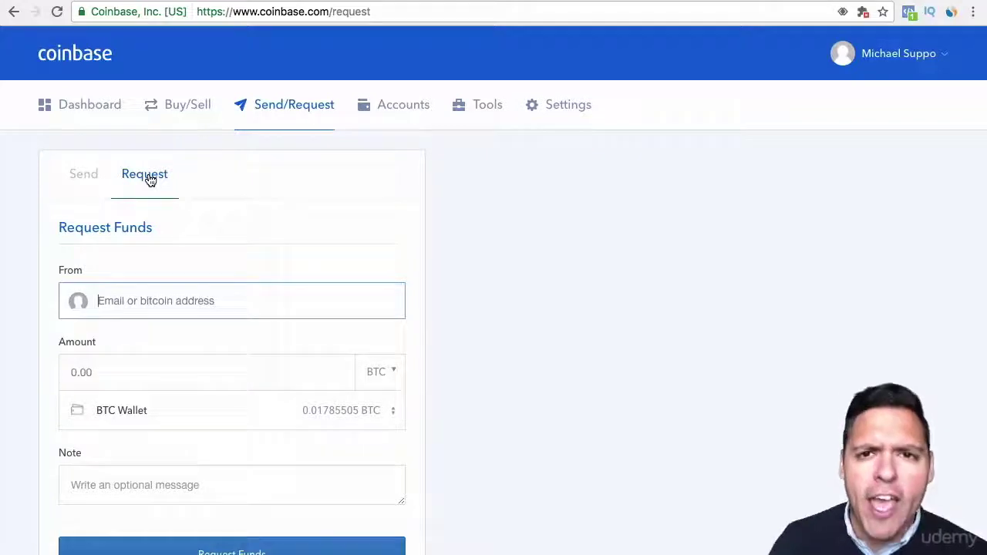
Show the Accounts page listing the BTC, ETH, LTC and EUR wallet balances.
click(401, 106)
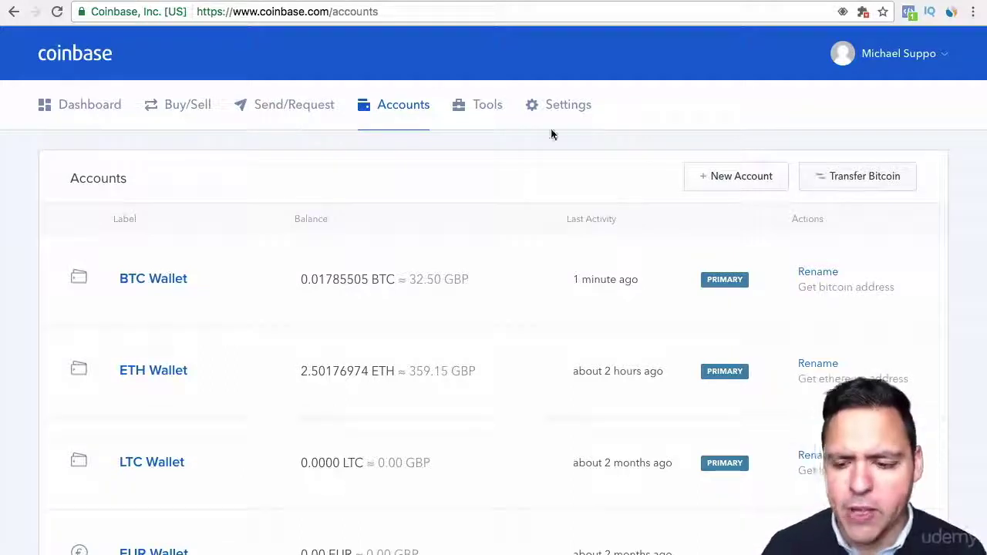
View the Tools addresses page, which lists no BTC wallet addresses yet.
click(486, 116)
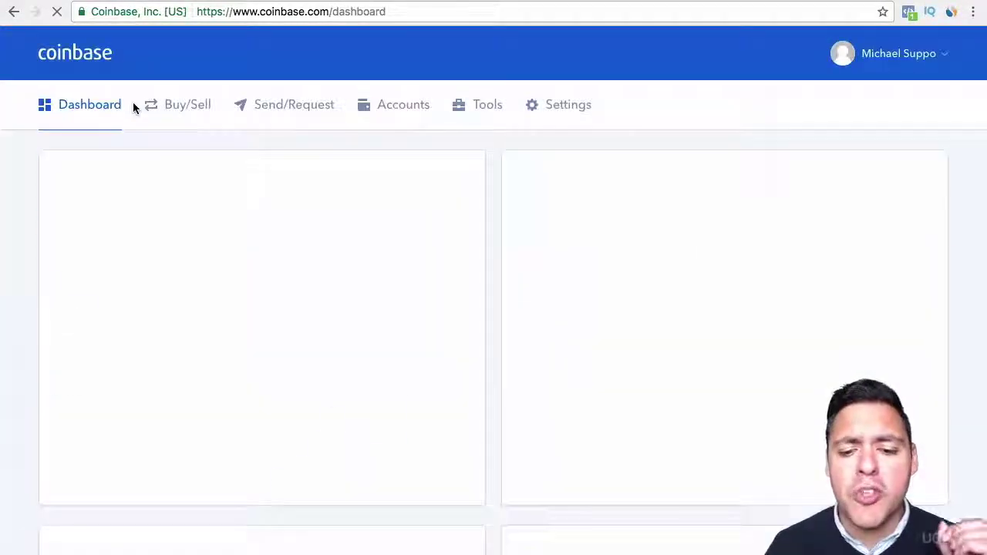
Pass through Buy/Sell and Send/Request, ending on the Dashboard with £391.65 balance.
click(180, 112)
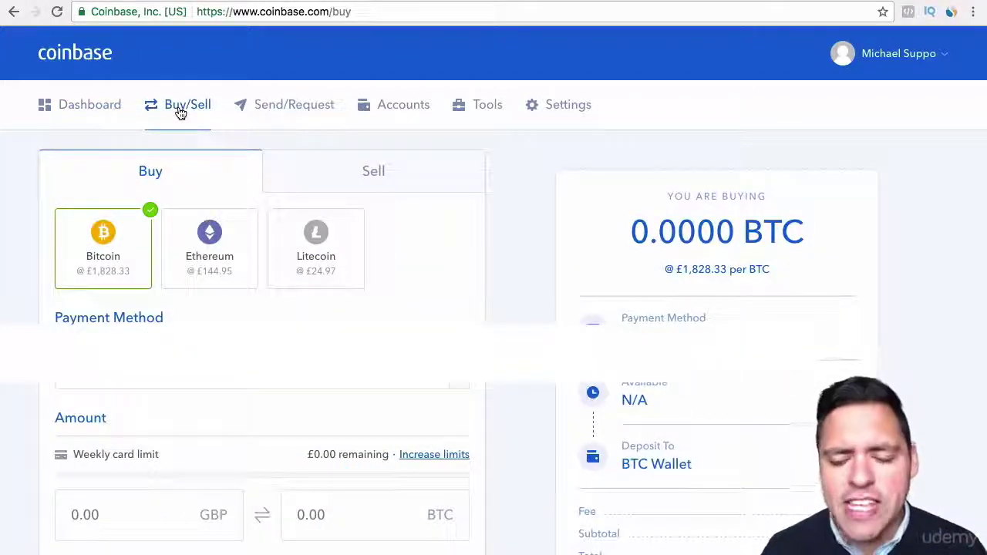
click(282, 112)
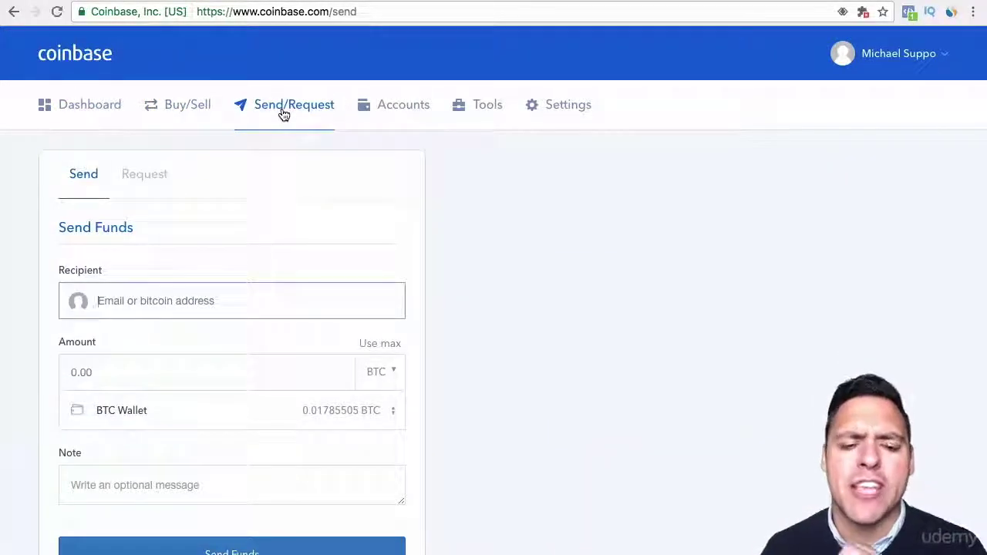
click(97, 113)
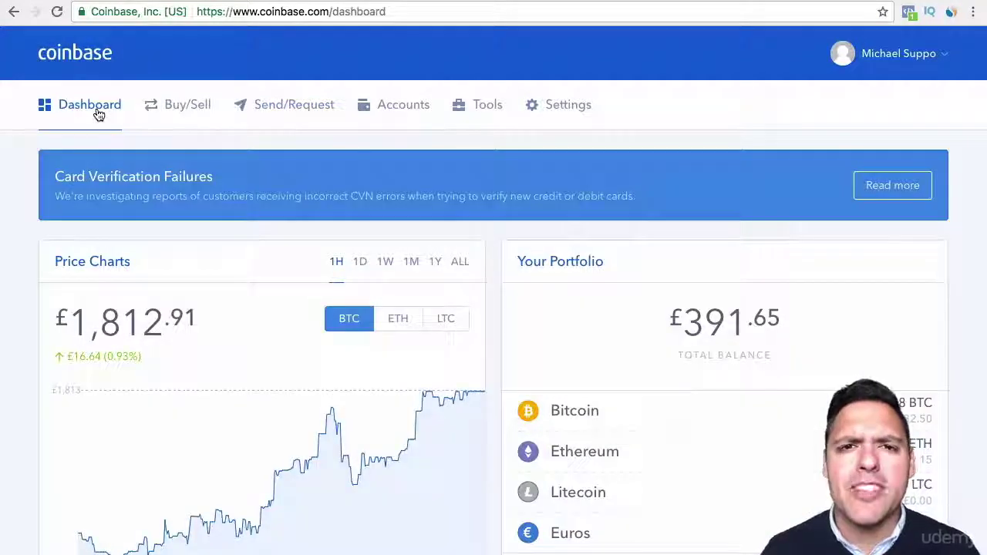